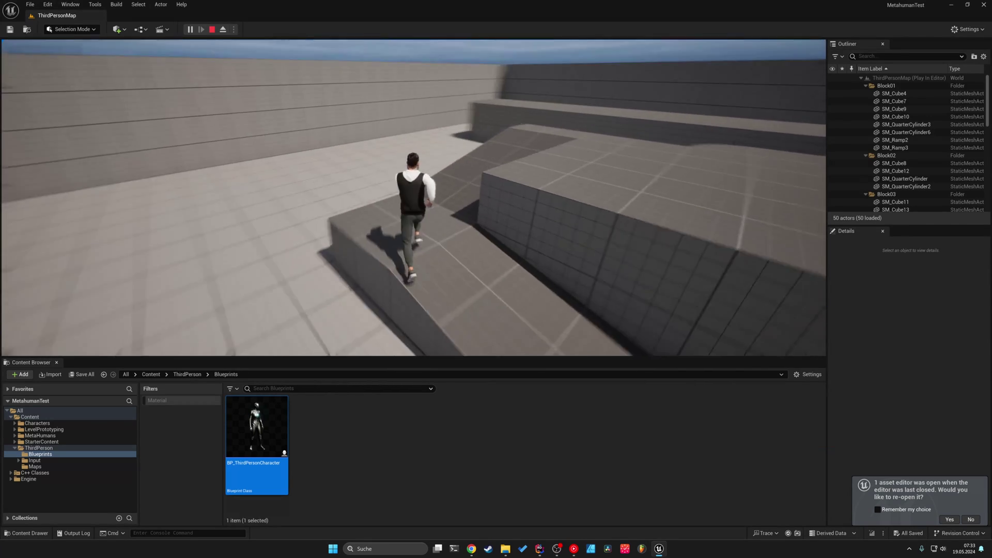
- Run the character back toward the camera, then to the blue cube, and jump onto it
{"action": "key", "text": "s"}
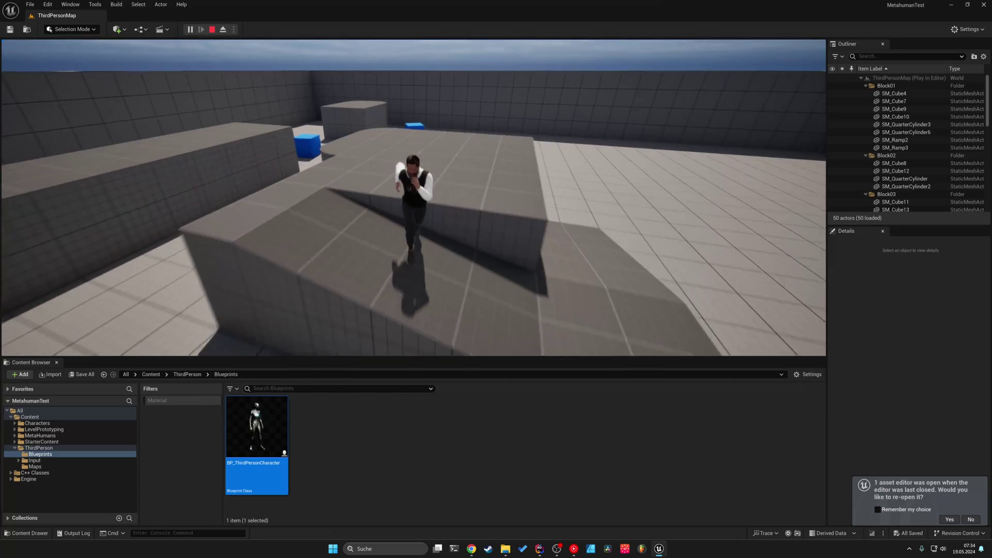
{"action": "key", "text": "w"}
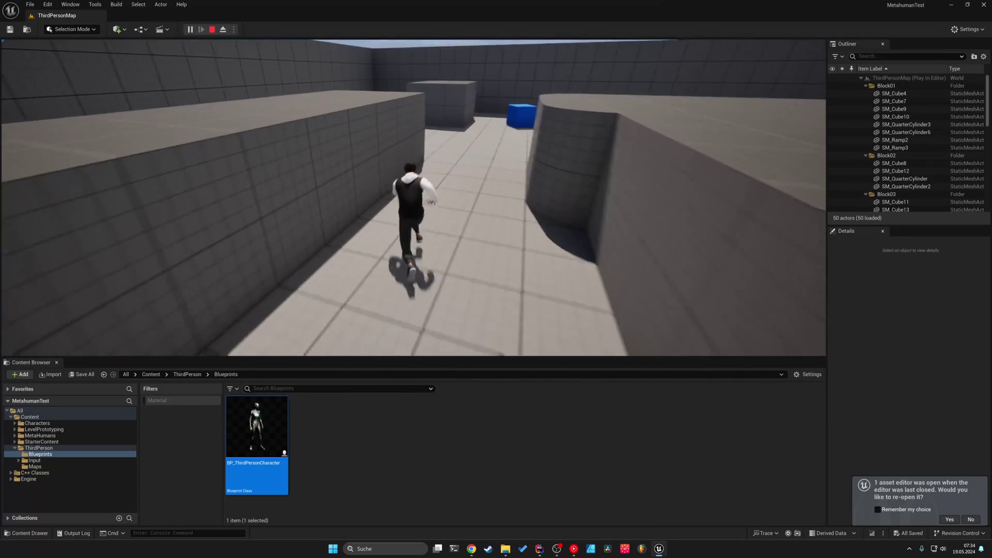
{"action": "key", "text": "space"}
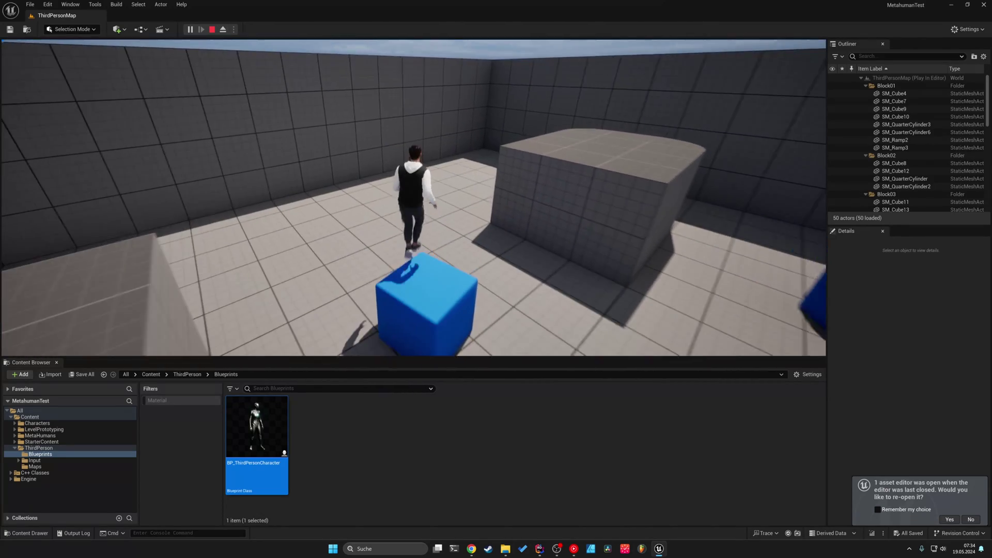
{"action": "key", "text": "space"}
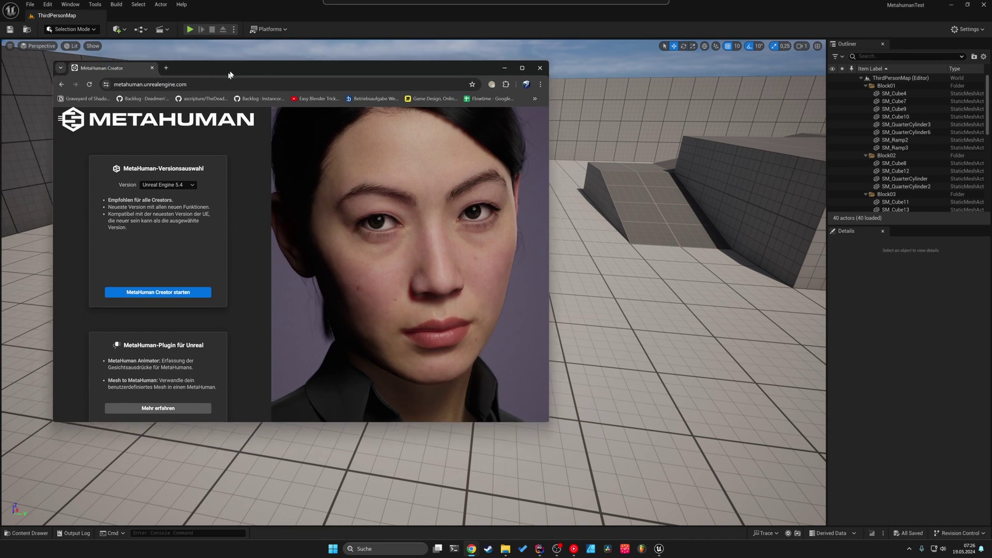
- Maximise the browser window showing the MetaHuman website
{"action": "left_click_drag", "start_coordinate": [230, 64], "coordinate": [294, 3]}
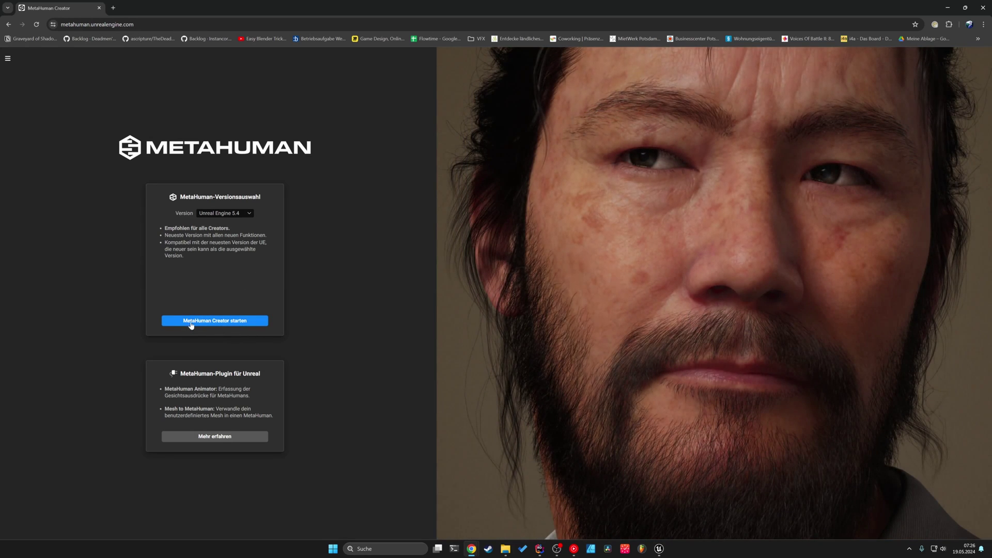
- Launch MetaHuman Creator and create a new character from the Maria preset
{"action": "left_click", "coordinate": [190, 321]}
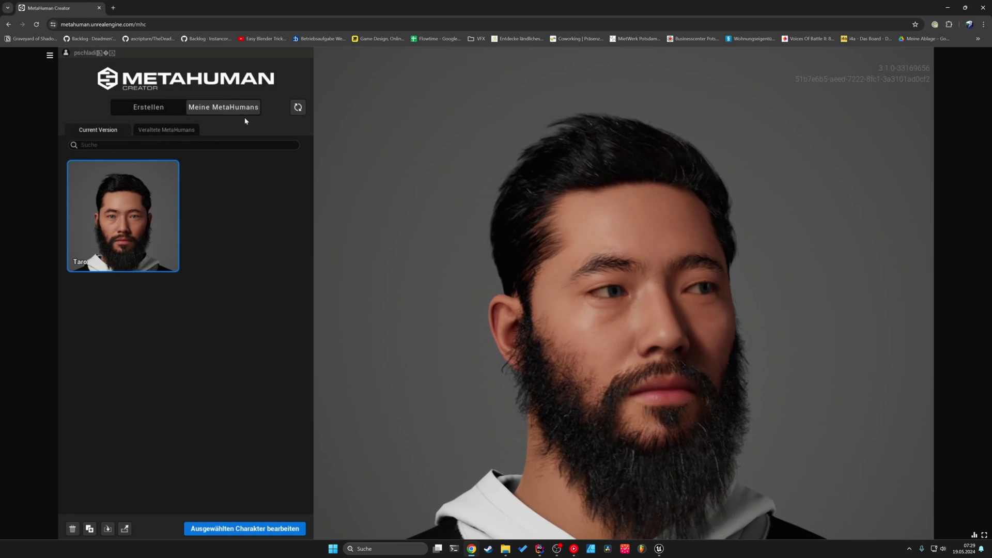
{"action": "left_click", "coordinate": [135, 110]}
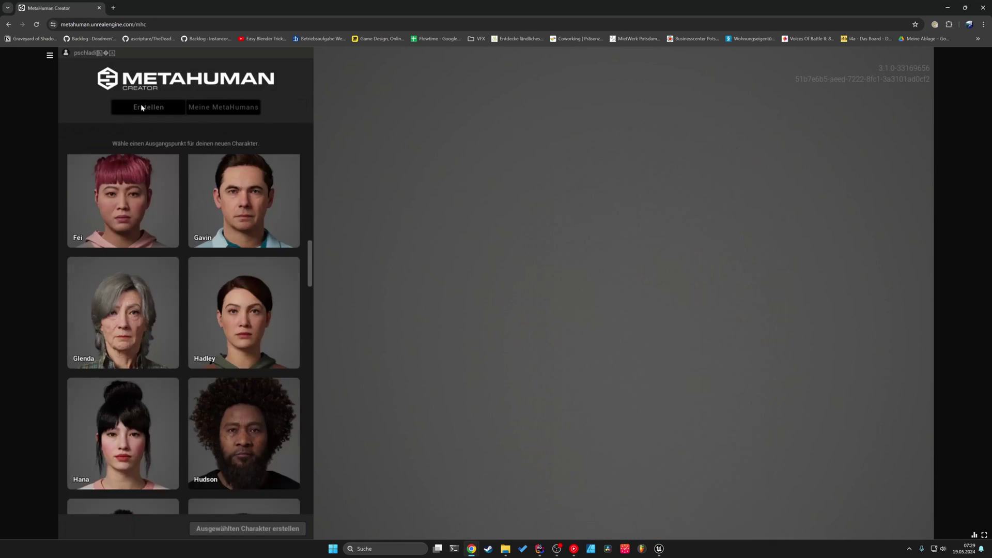
{"action": "scroll", "coordinate": [251, 215], "scroll_direction": "down", "scroll_amount": 10}
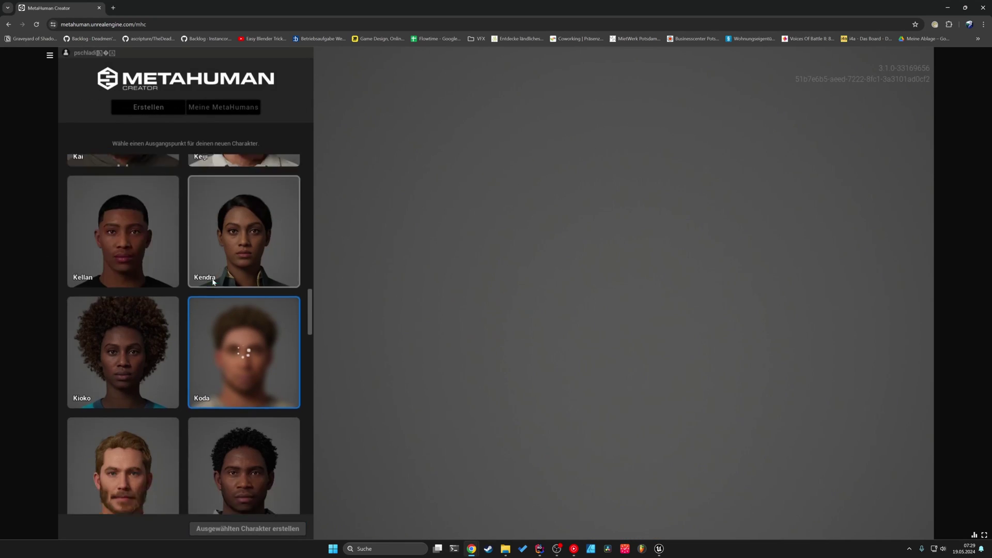
{"action": "left_click", "coordinate": [137, 307]}
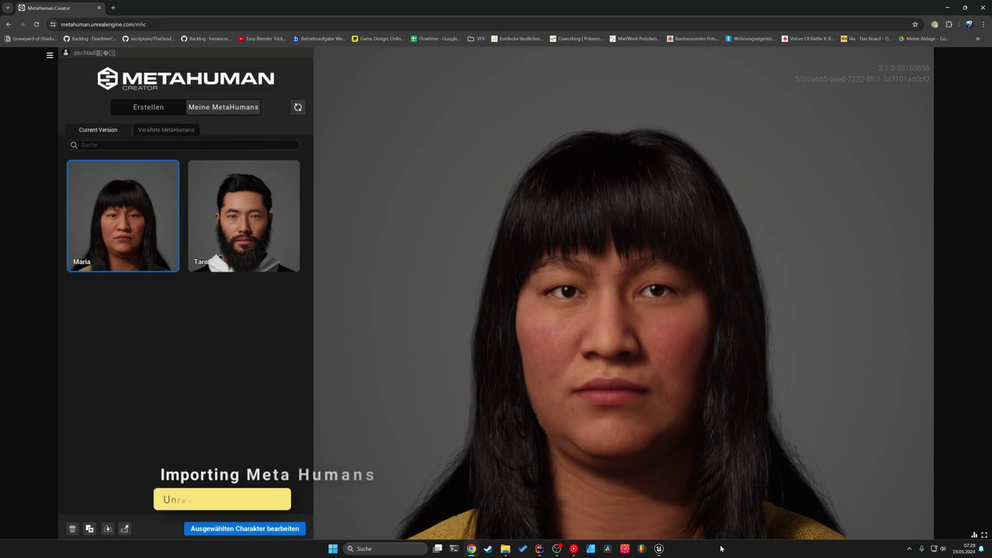
- Bring the ThirdPersonMap editor to front and open Quixel Bridge from Quick Add
{"action": "left_click", "coordinate": [657, 552]}
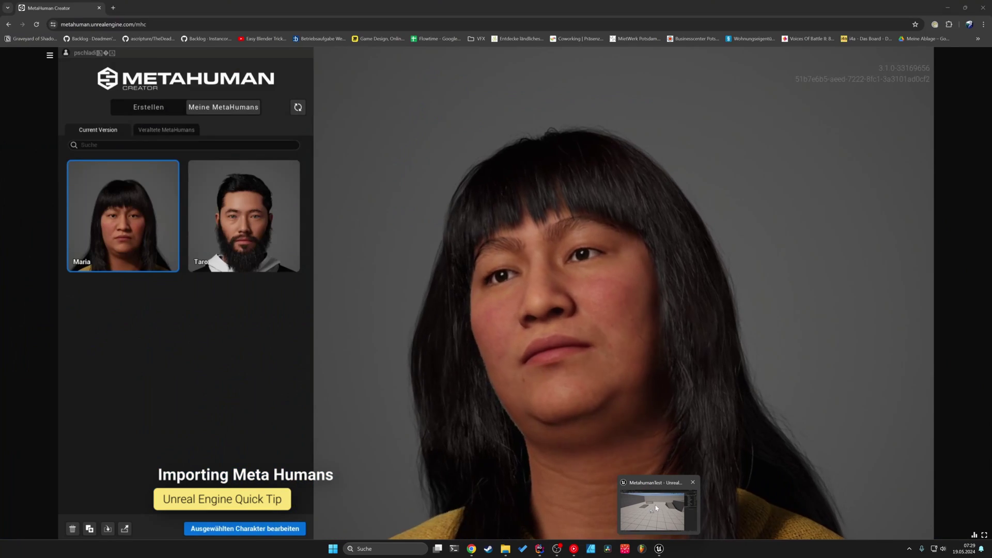
{"action": "left_click", "coordinate": [677, 511]}
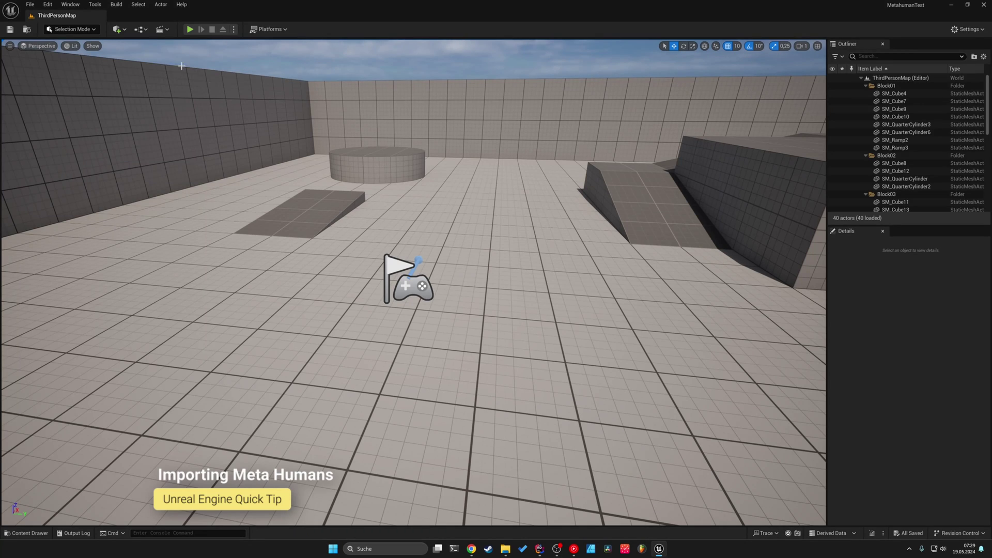
{"action": "left_click", "coordinate": [117, 29]}
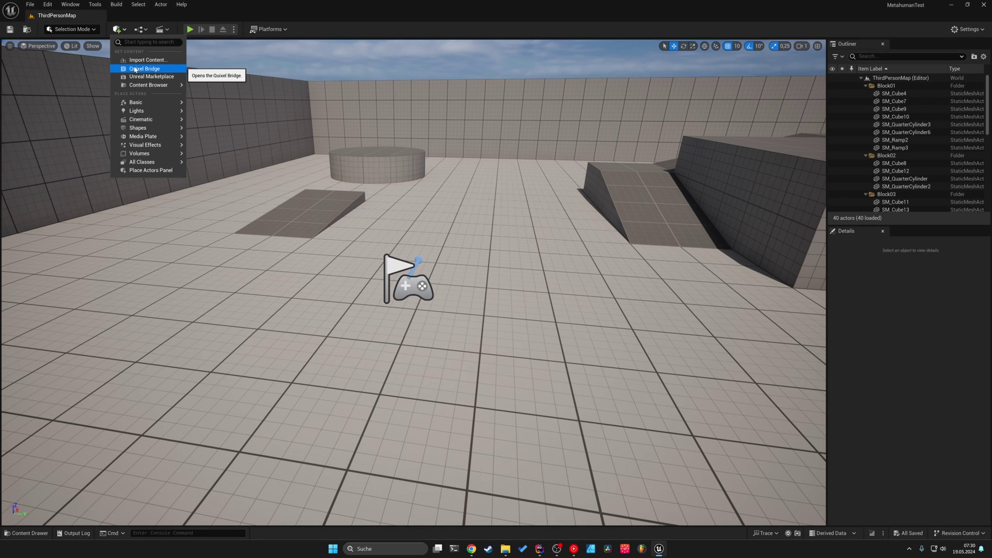
{"action": "left_click", "coordinate": [135, 69]}
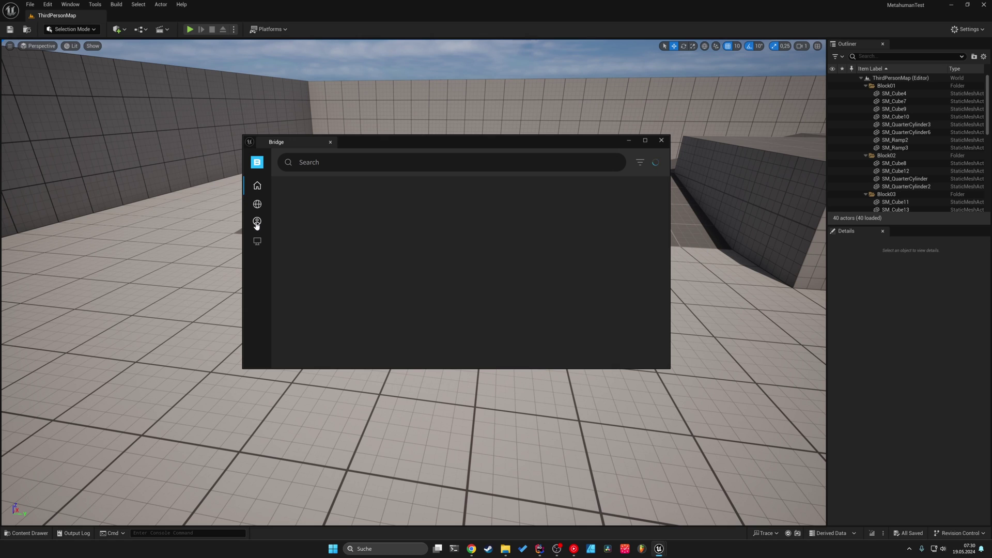
- Check Taro in MetaHumans > My MetaHumans, then close Bridge
{"action": "left_click", "coordinate": [260, 222]}
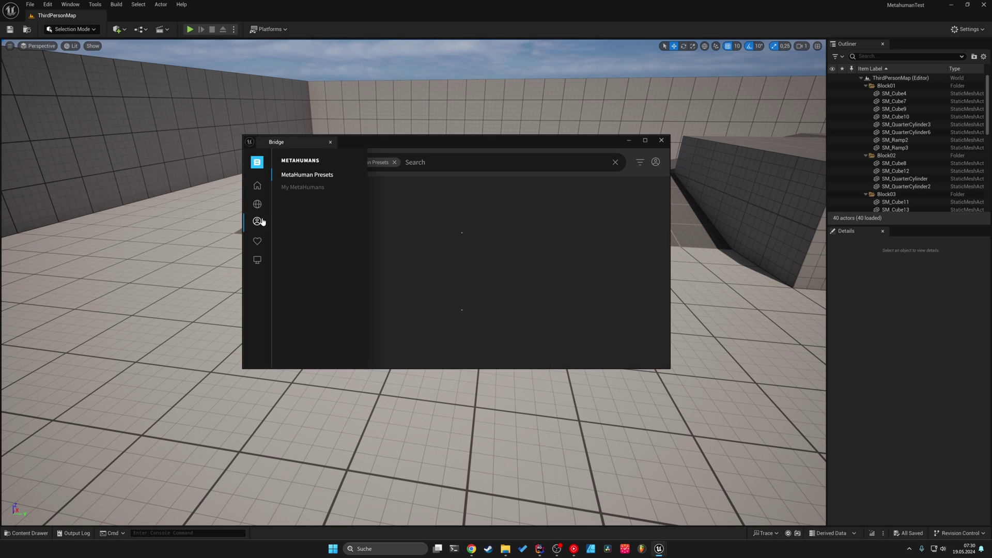
{"action": "left_click", "coordinate": [297, 189]}
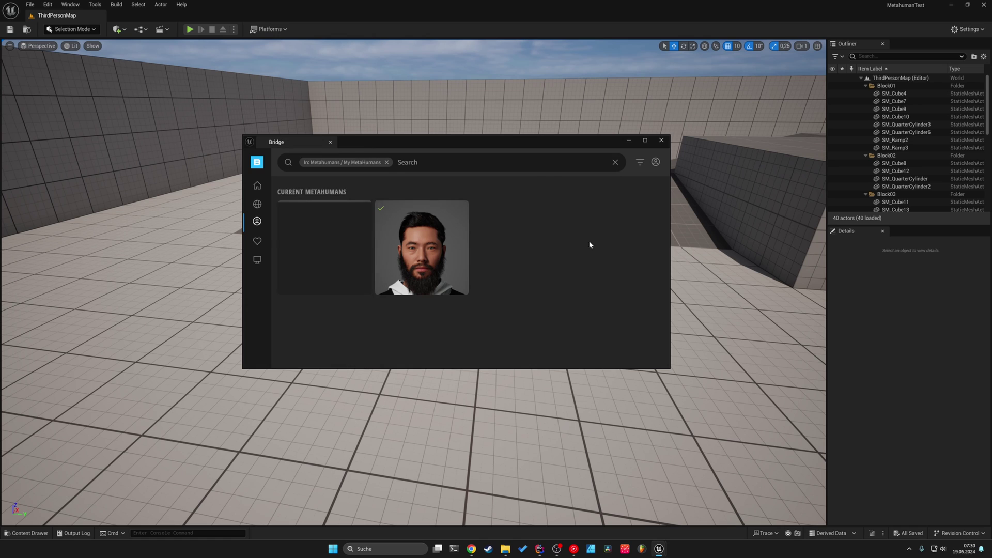
{"action": "left_click", "coordinate": [415, 268]}
{"action": "mouse_move", "coordinate": [385, 231]}
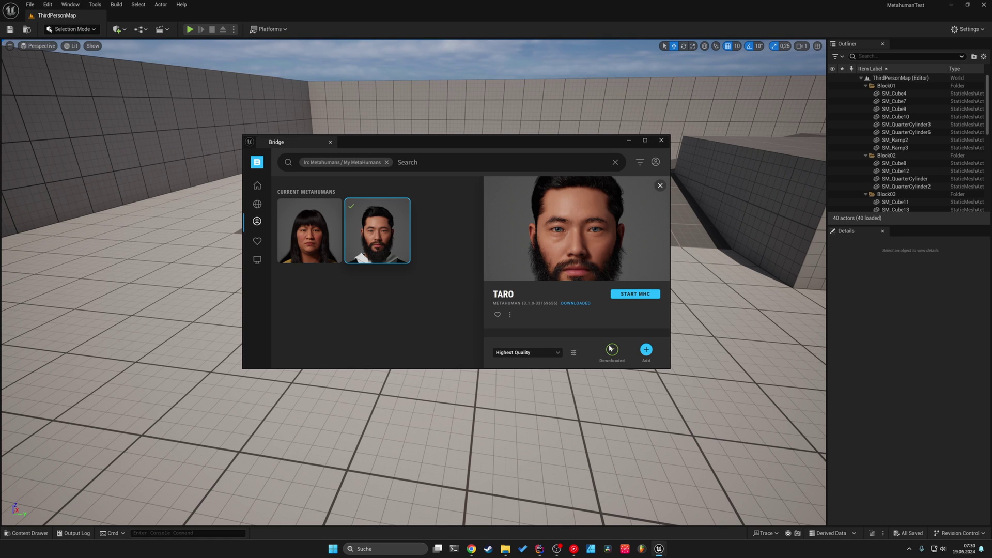
{"action": "left_click", "coordinate": [662, 140]}
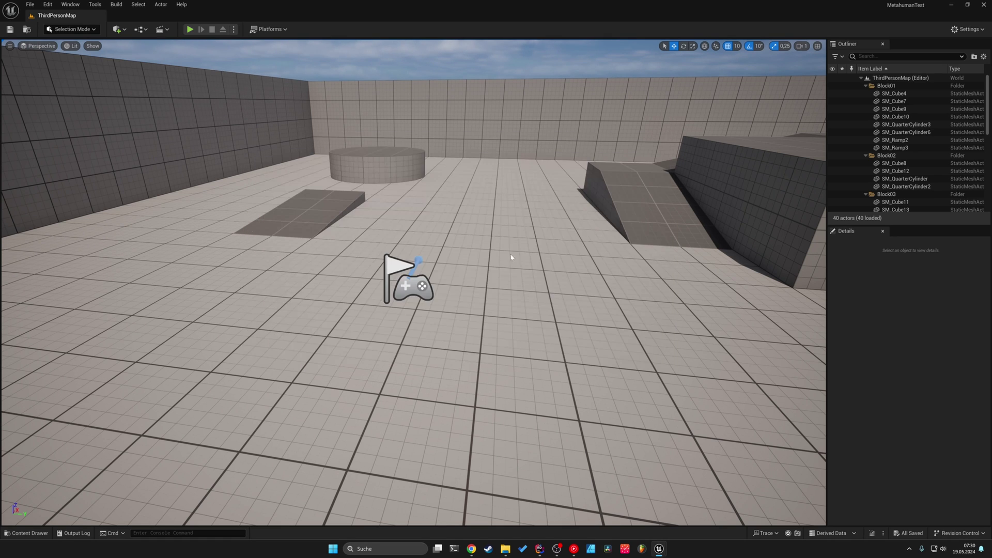
- Open BP_Taro from the MetaHumans > Taro folder in the Content Drawer
{"action": "left_click", "coordinate": [29, 532]}
{"action": "left_click", "coordinate": [19, 368]}
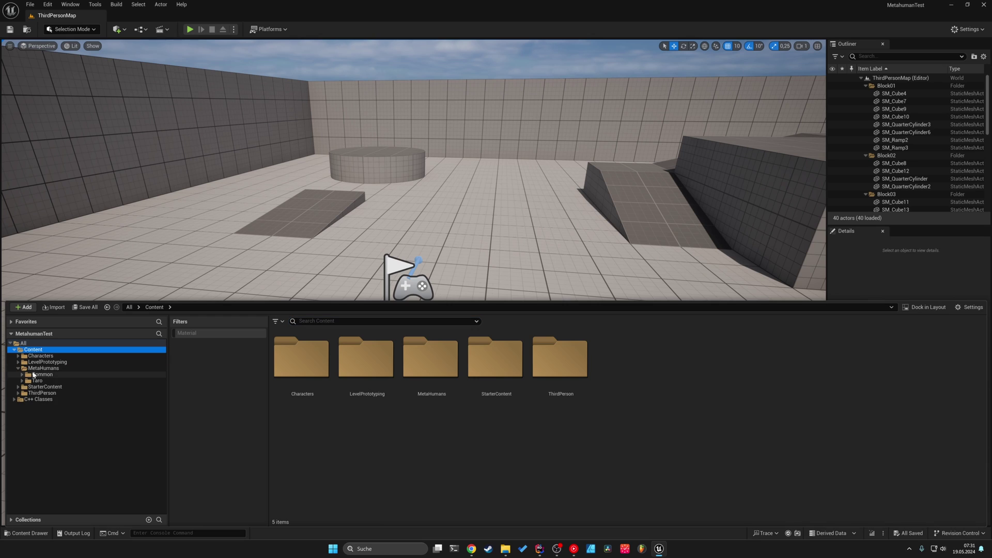
{"action": "left_click", "coordinate": [37, 381]}
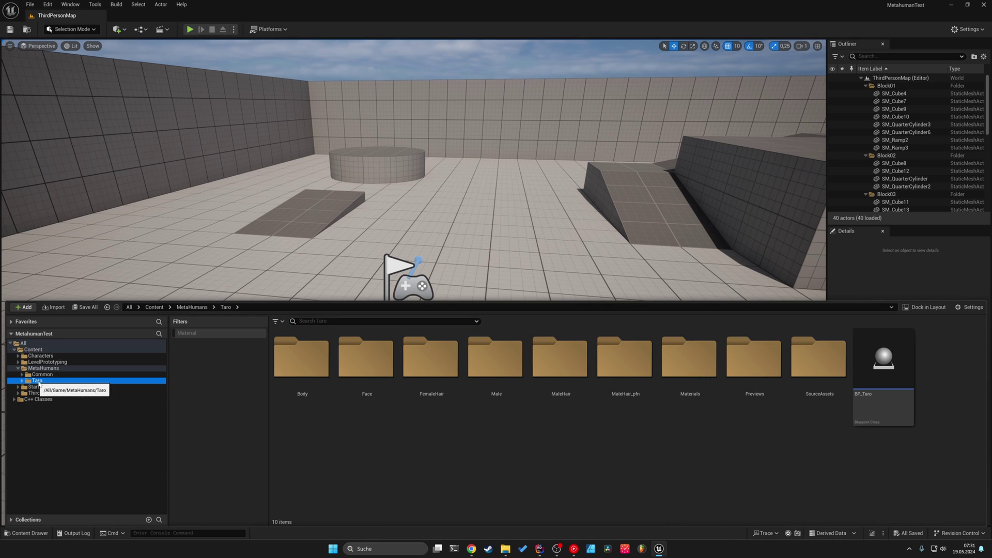
{"action": "double_click", "coordinate": [872, 396]}
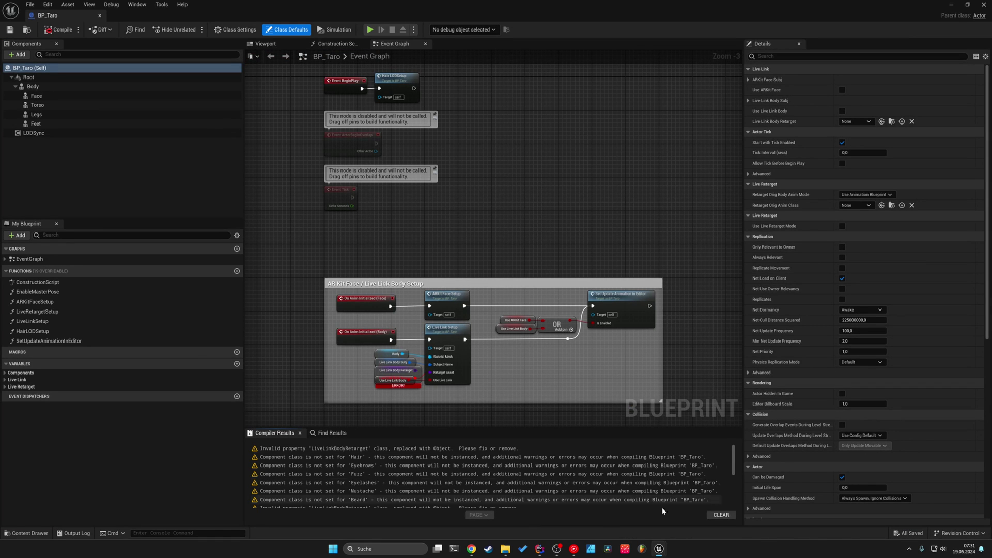
- Enable the missing Live Link and Groom plugins and project settings, then restart the editor
{"action": "mouse_move", "coordinate": [558, 541]}
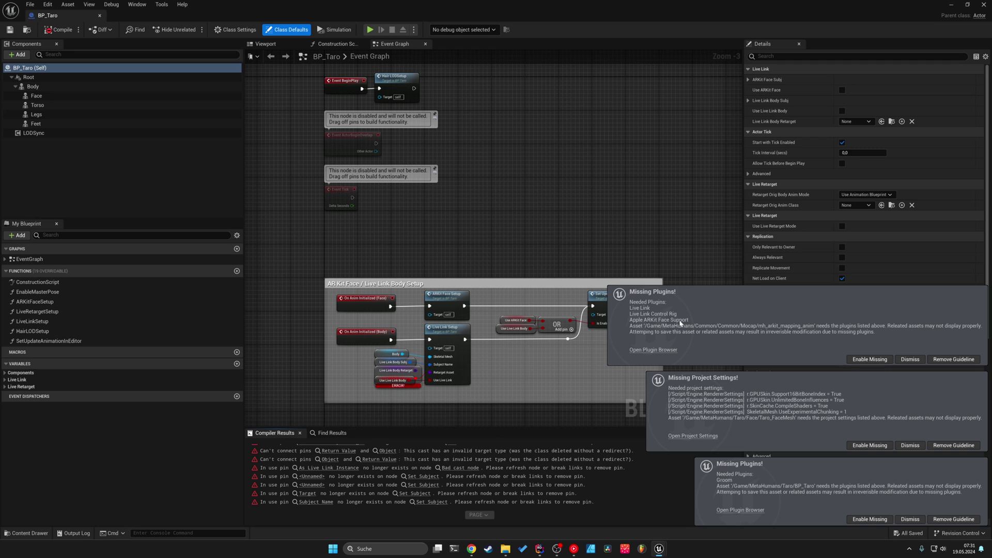
{"action": "left_click", "coordinate": [858, 361]}
{"action": "left_click", "coordinate": [861, 445]}
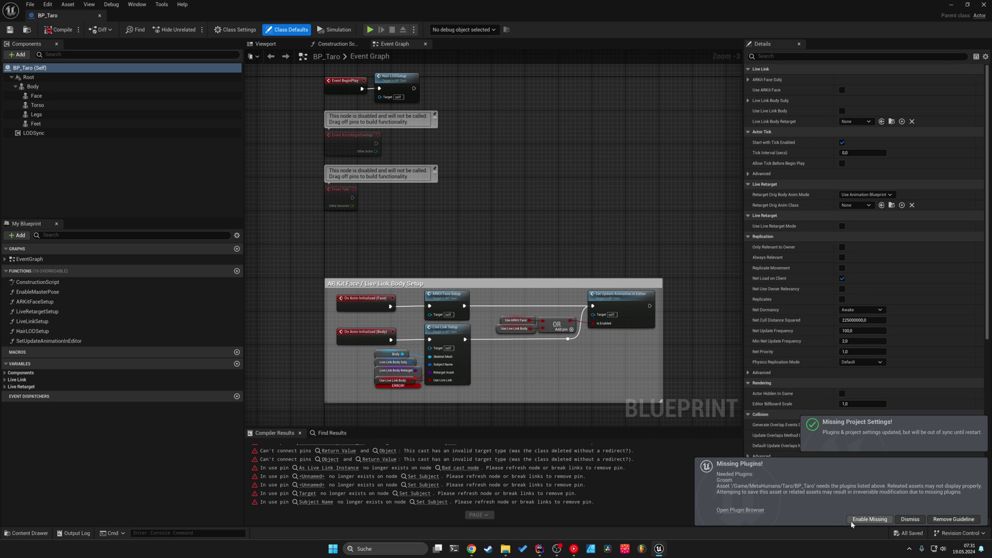
{"action": "left_click", "coordinate": [858, 520]}
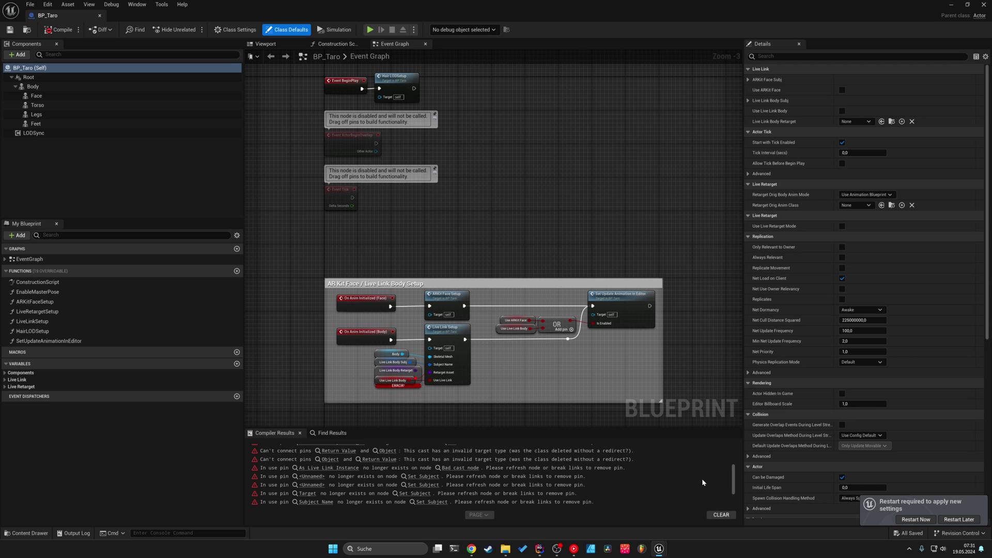
{"action": "left_click", "coordinate": [916, 519]}
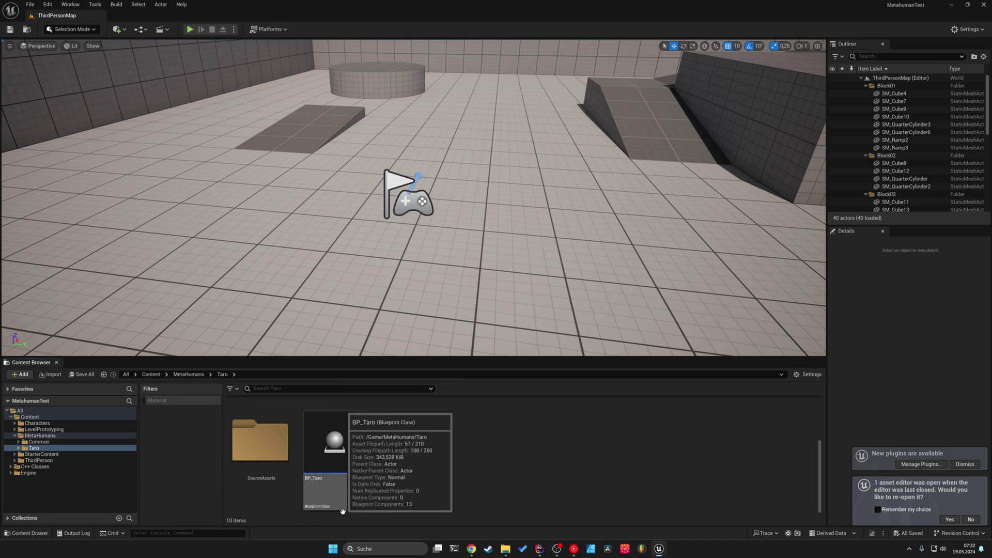
- Open BP_Taro to confirm its body, face, hair and beard load, then close it
{"action": "double_click", "coordinate": [339, 492]}
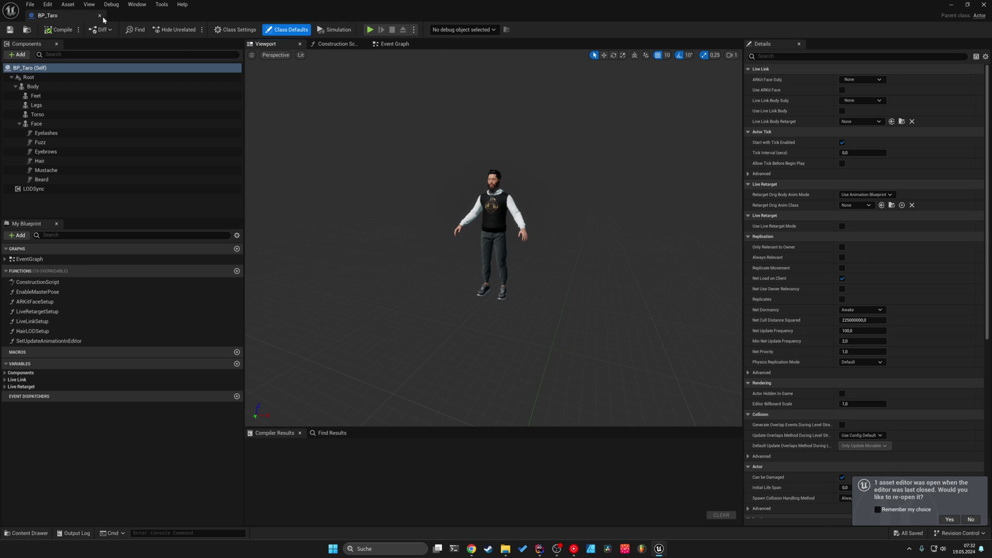
{"action": "left_click", "coordinate": [101, 17]}
- Open BP_ThirdPersonCharacter from the ThirdPerson > Blueprints folder
{"action": "left_click", "coordinate": [15, 435]}
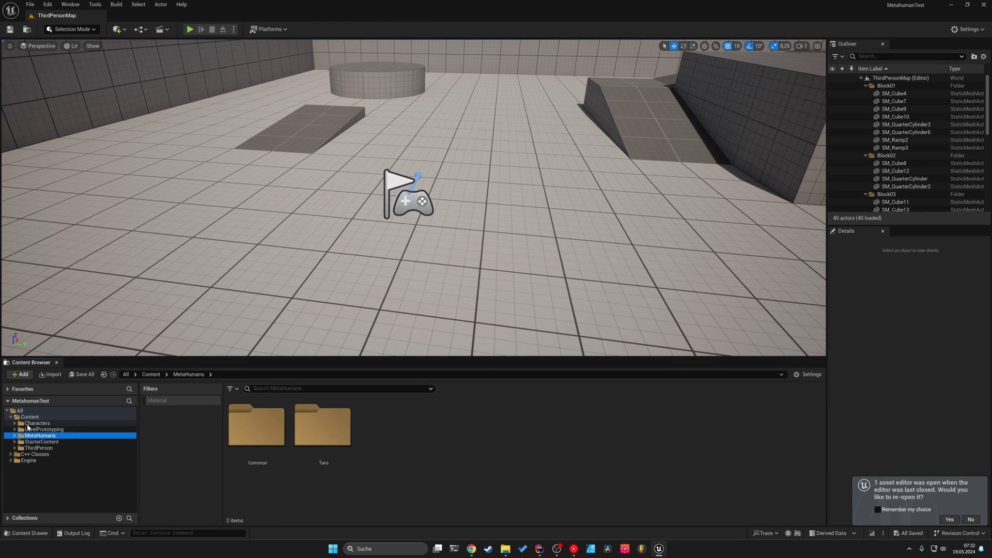
{"action": "left_click", "coordinate": [14, 448]}
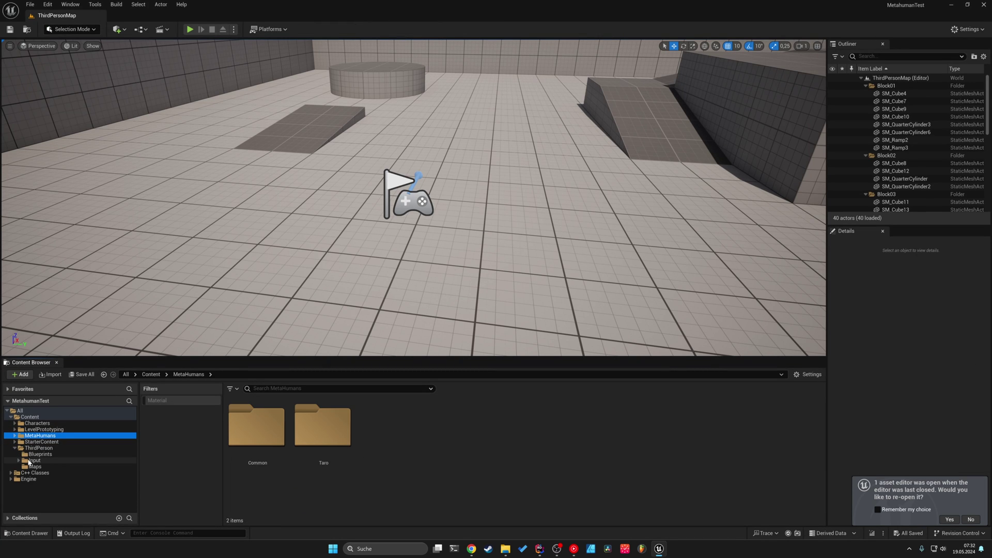
{"action": "left_click", "coordinate": [37, 454]}
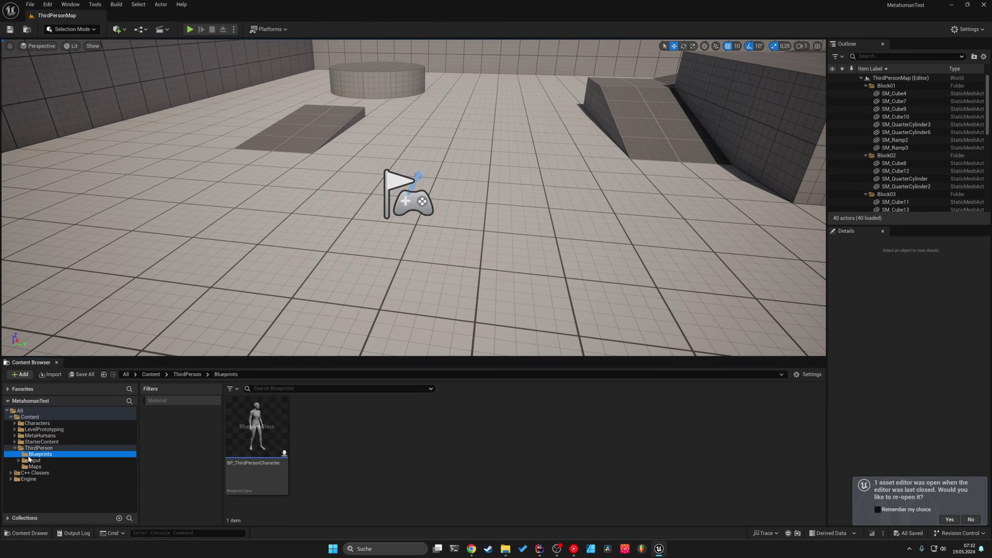
{"action": "double_click", "coordinate": [268, 475]}
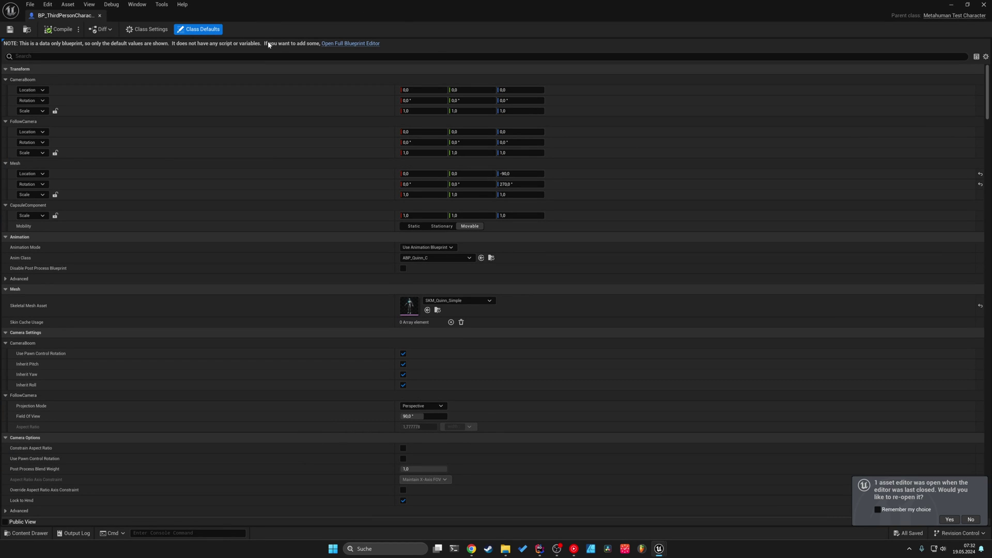
- Show the character in the full Blueprint editor's Viewport with nothing selected
{"action": "left_click", "coordinate": [343, 44]}
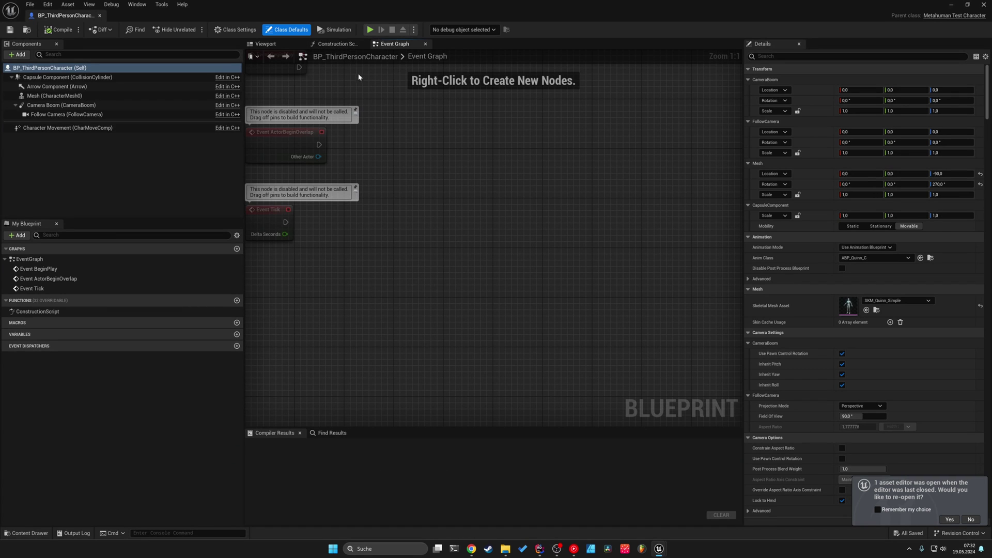
{"action": "left_click", "coordinate": [264, 44]}
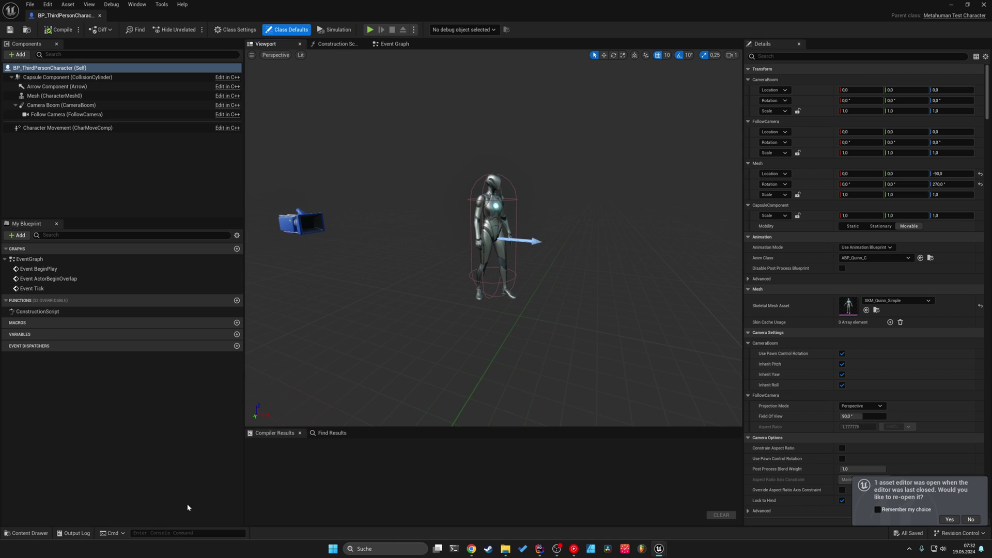
{"action": "left_click", "coordinate": [145, 188]}
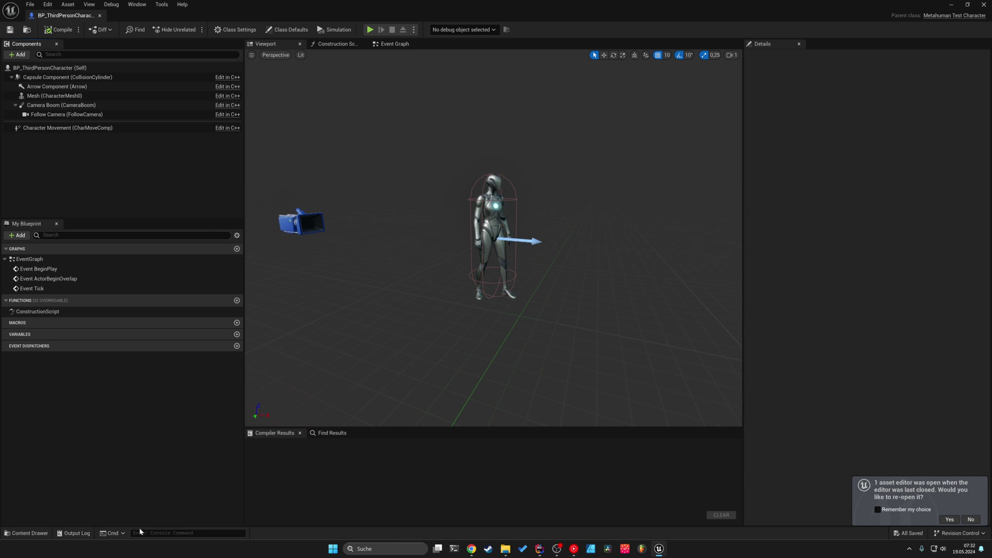
- Attach BP_Taro from the Taro folder as a child actor under Mesh (CharacterMesh0)
{"action": "left_click", "coordinate": [29, 533]}
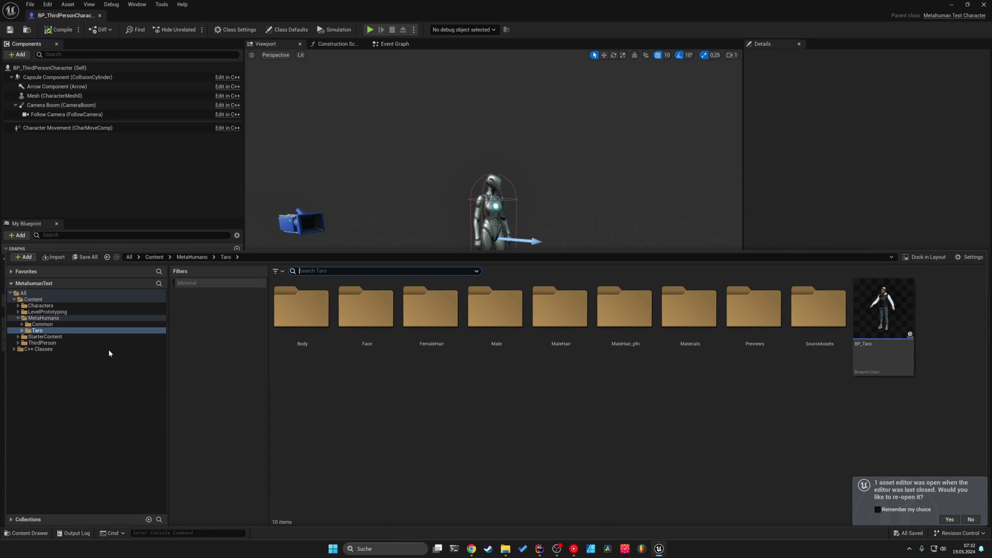
{"action": "left_click", "coordinate": [39, 331]}
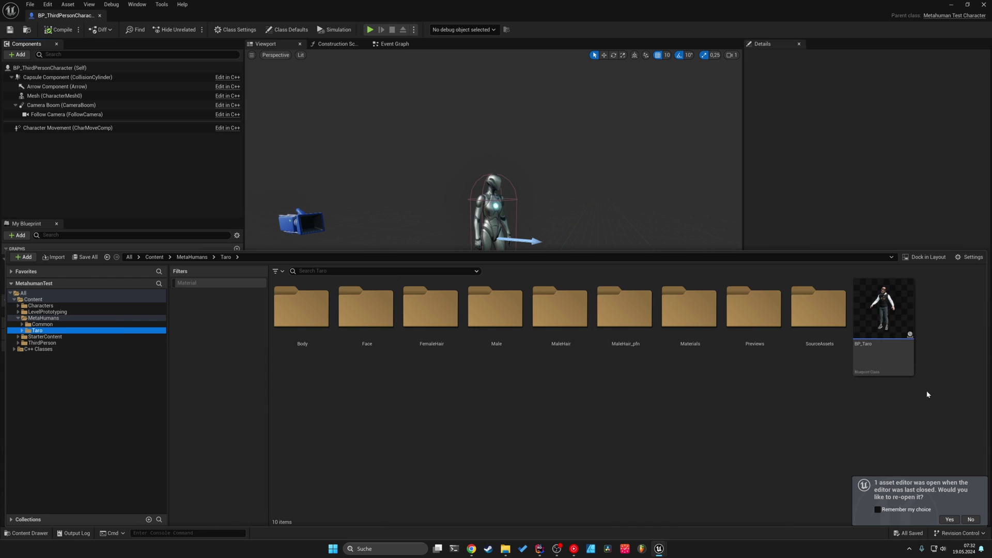
{"action": "left_click_drag", "start_coordinate": [885, 336], "coordinate": [52, 107]}
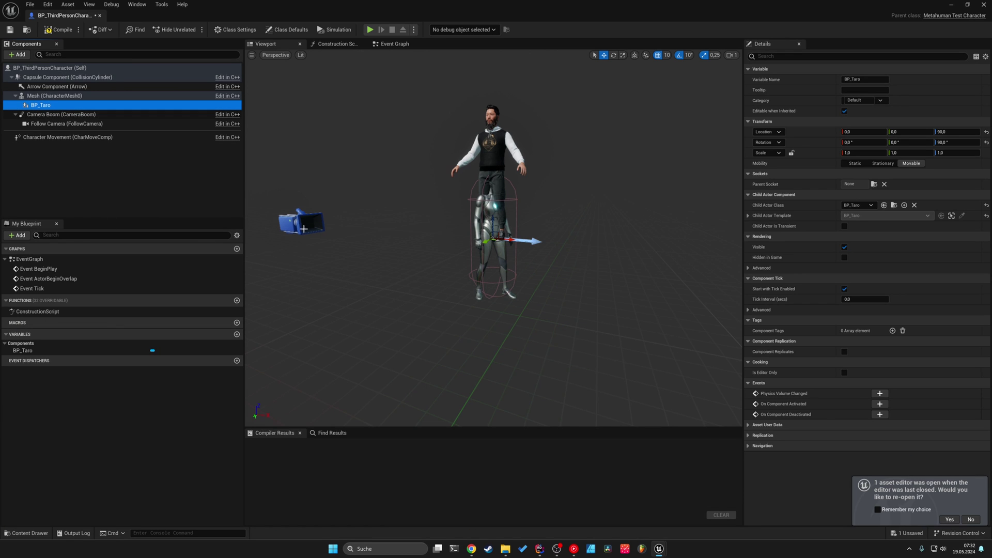
- Set BP_Taro's Location Z and Rotation Z to 0 so Taro overlaps the mannequin
{"action": "left_click", "coordinate": [951, 134]}
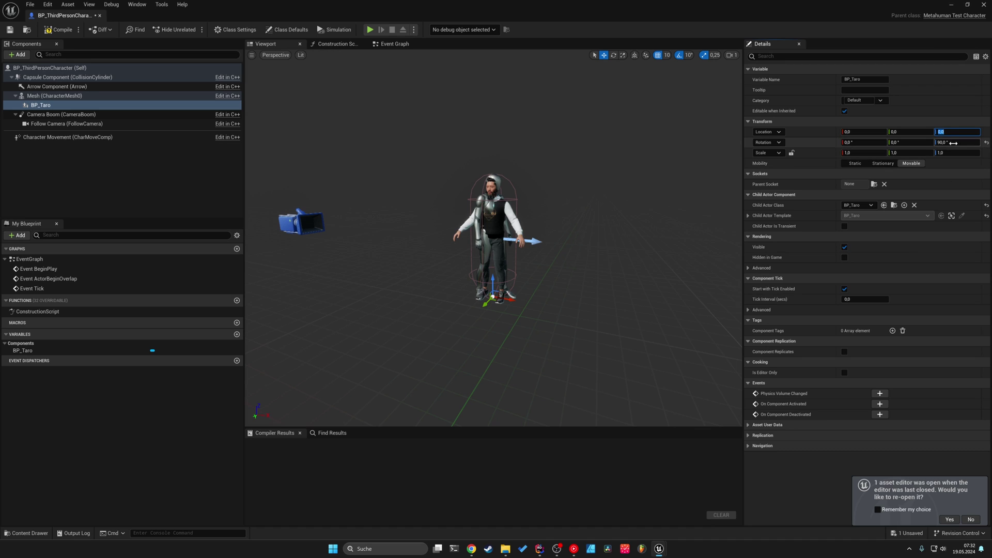
{"action": "left_click", "coordinate": [946, 143]}
{"action": "type", "text": "0"}
{"action": "key", "text": "Return"}
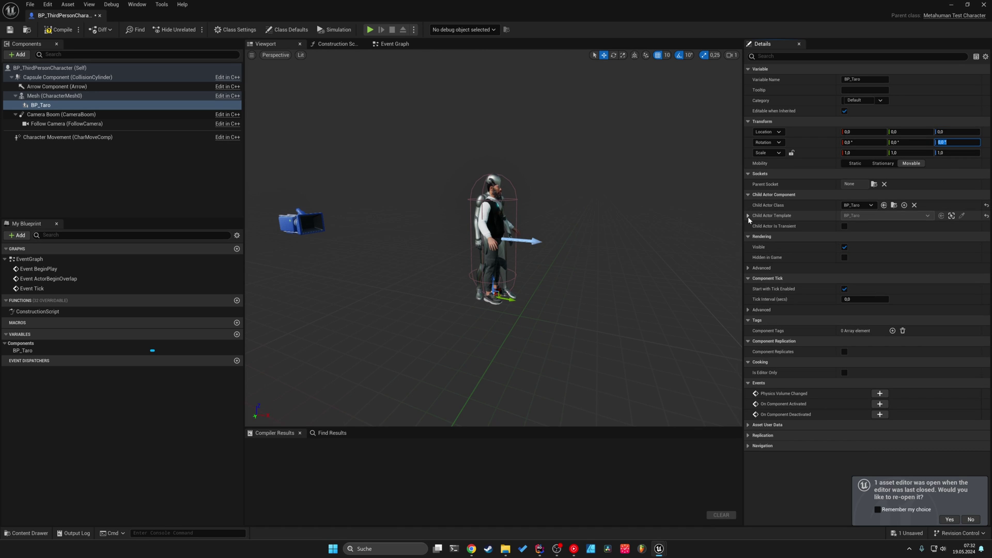
{"action": "left_click", "coordinate": [47, 96]}
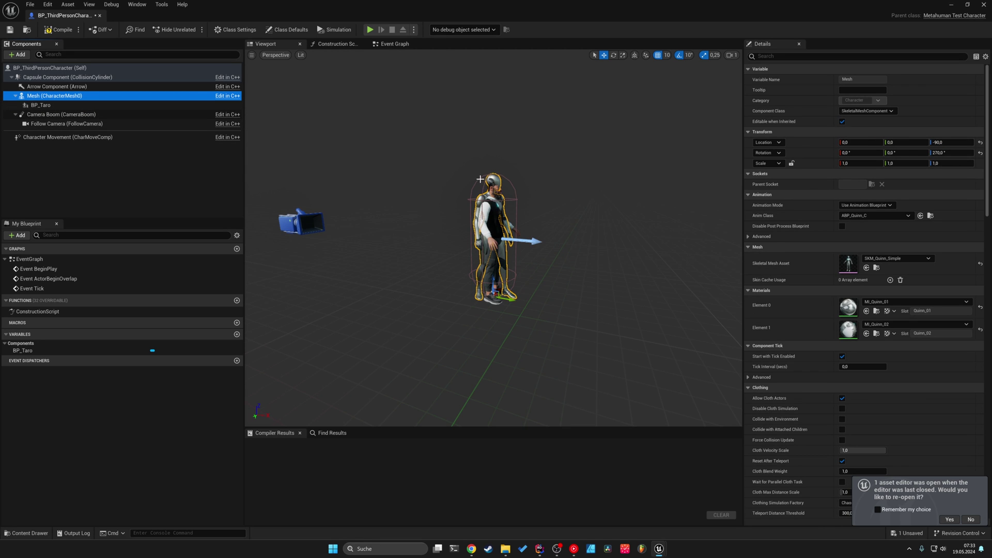
- Turn off Visible on the mannequin Mesh via a 'visib' search, then select BP_Taro with the filter cleared
{"action": "left_click", "coordinate": [858, 56]}
{"action": "type", "text": "vis"}
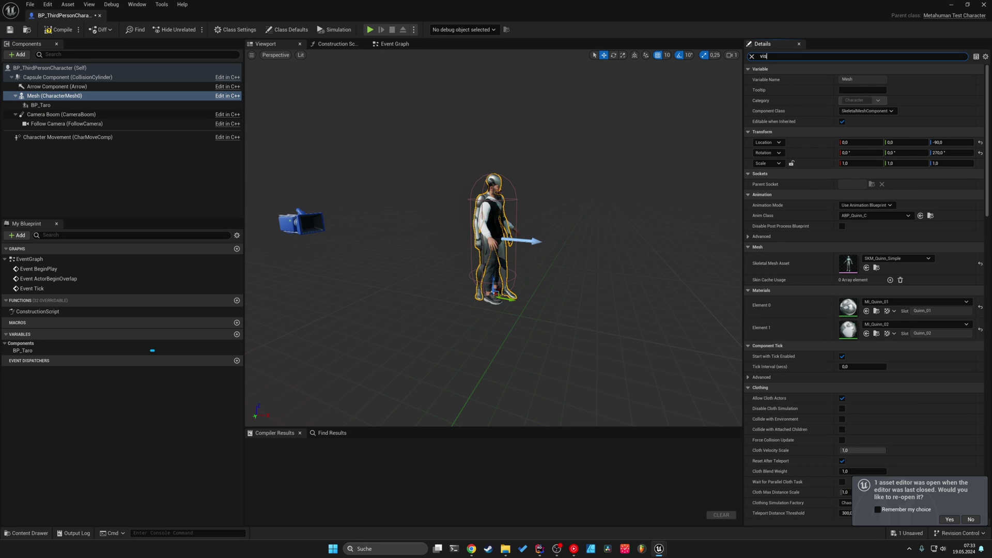
{"action": "type", "text": "ib"}
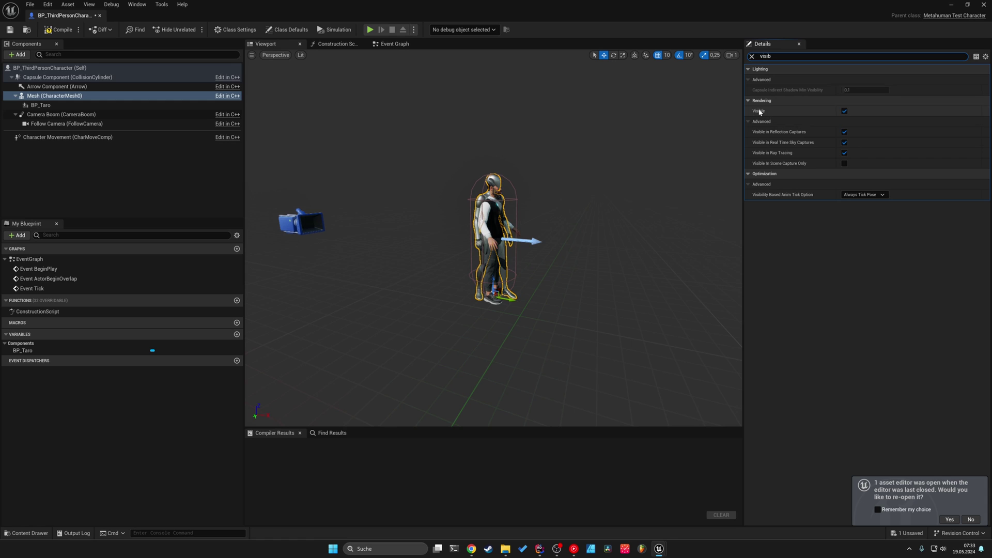
{"action": "left_click", "coordinate": [845, 111]}
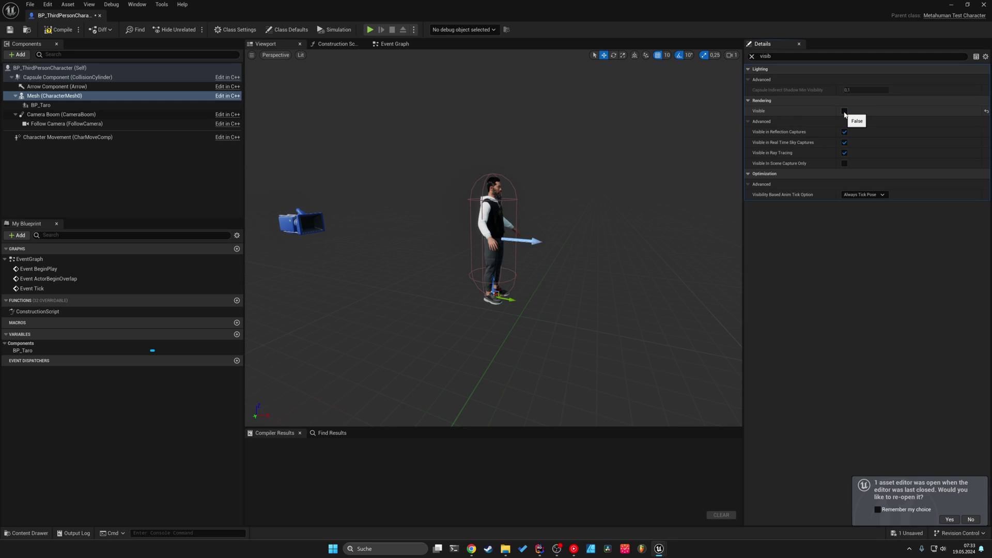
{"action": "left_click", "coordinate": [73, 106]}
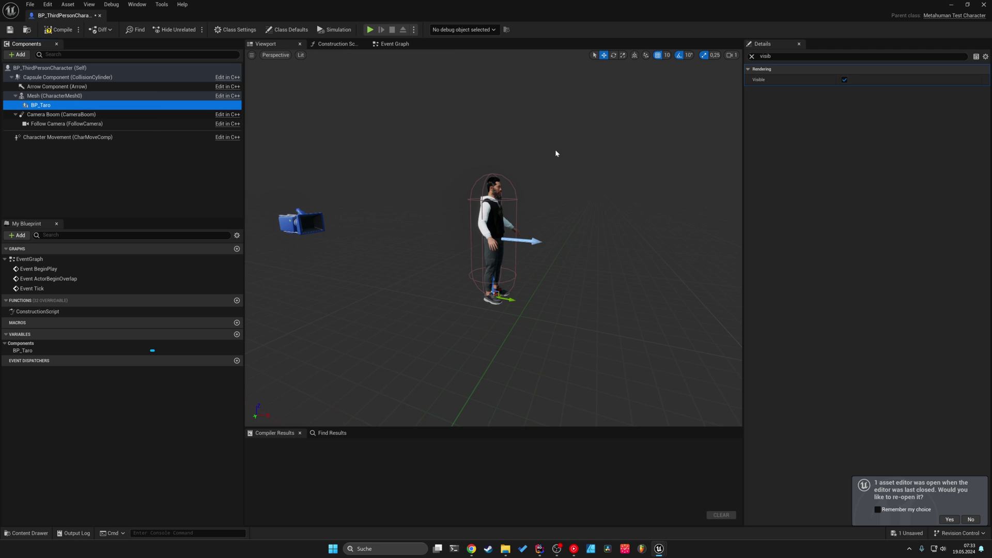
{"action": "left_click", "coordinate": [779, 57]}
{"action": "key", "text": "BackSpace"}
{"action": "key", "text": "BackSpace"}
{"action": "key", "text": "BackSpace"}
{"action": "key", "text": "BackSpace"}
{"action": "key", "text": "BackSpace"}
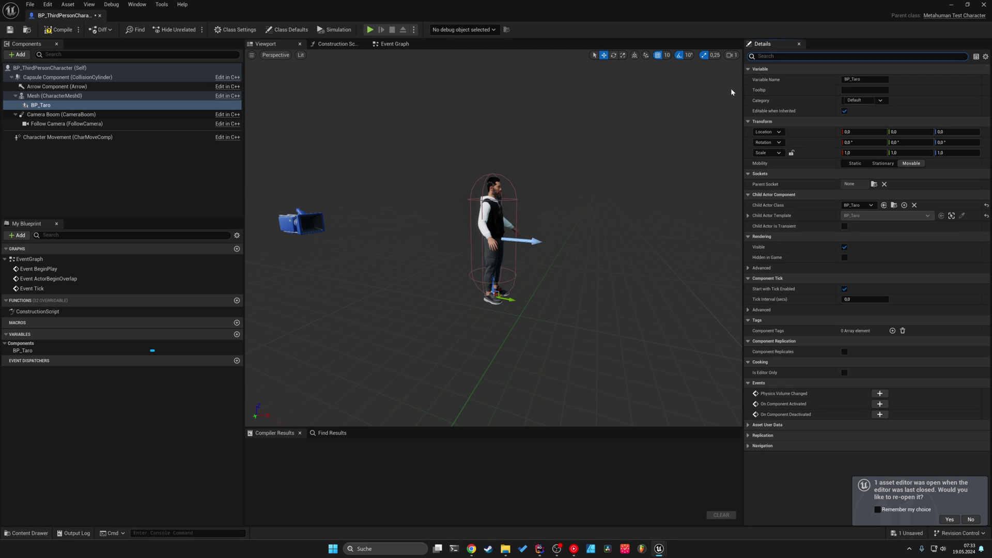
- Enable Use Live Retarget Mode under BP_Taro's Child Actor Template > Live Retarget, then compile
{"action": "left_click", "coordinate": [748, 215]}
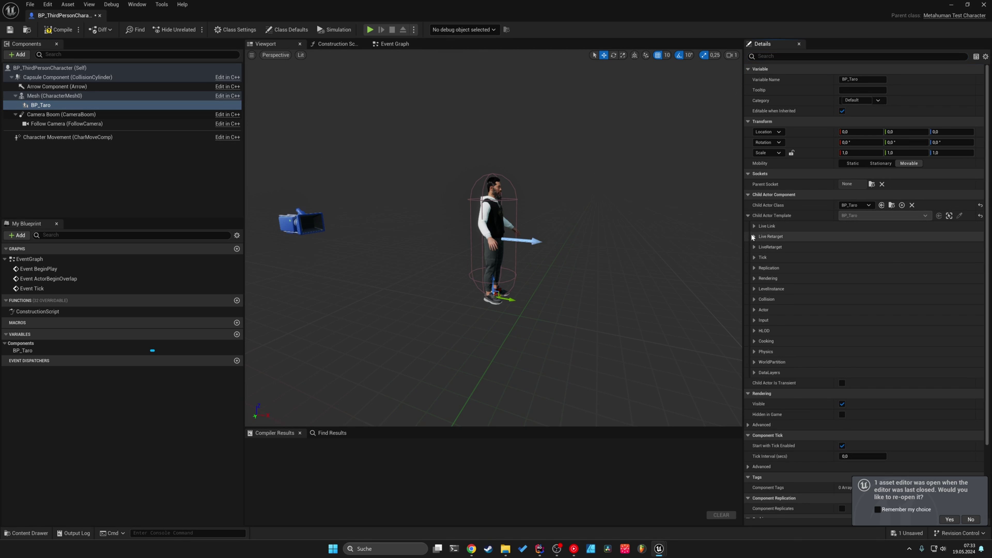
{"action": "left_click", "coordinate": [755, 236]}
{"action": "left_click", "coordinate": [755, 267]}
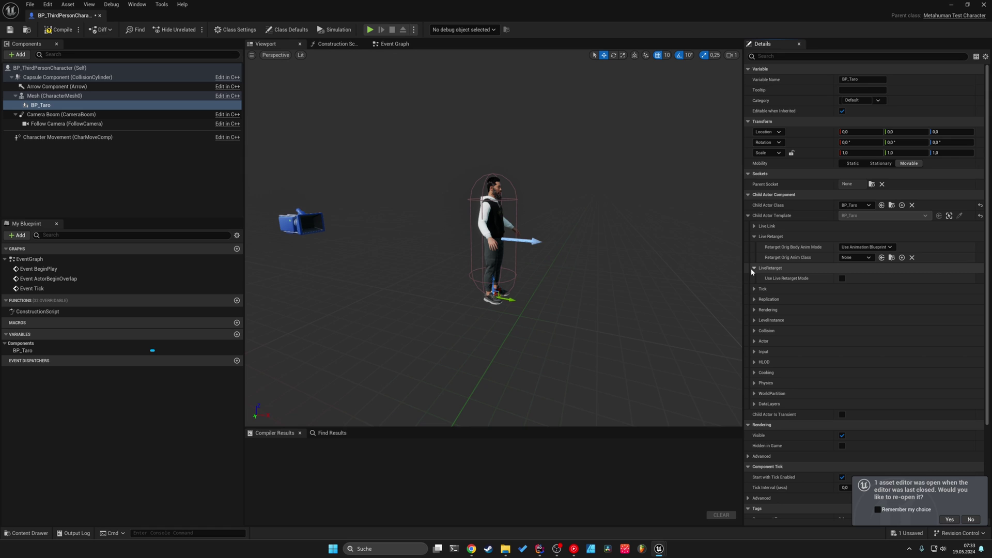
{"action": "left_click", "coordinate": [842, 278]}
{"action": "left_click", "coordinate": [50, 31]}
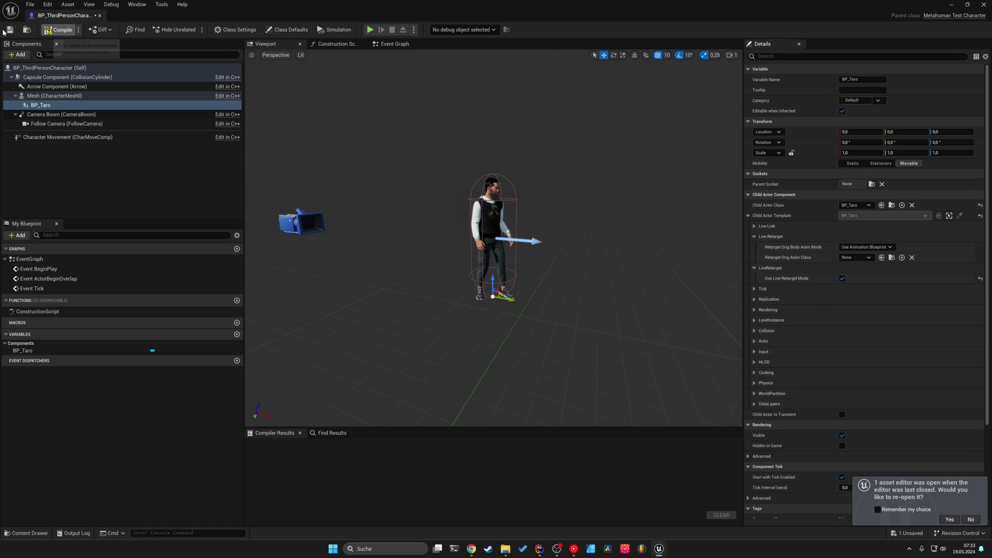
- Return to the level and play-test the character
{"action": "left_click", "coordinate": [101, 16]}
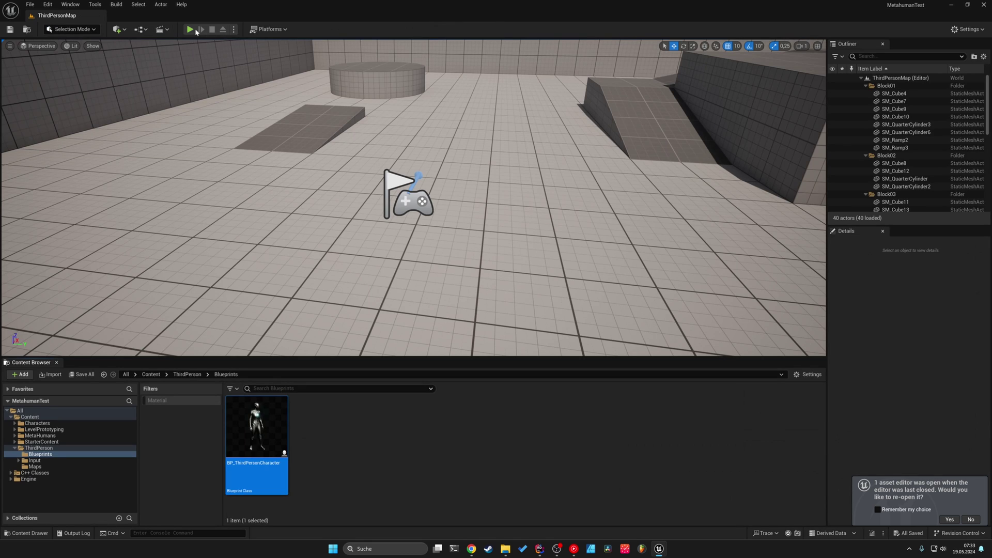
{"action": "key", "text": "alt+p"}
{"action": "key", "text": "w"}
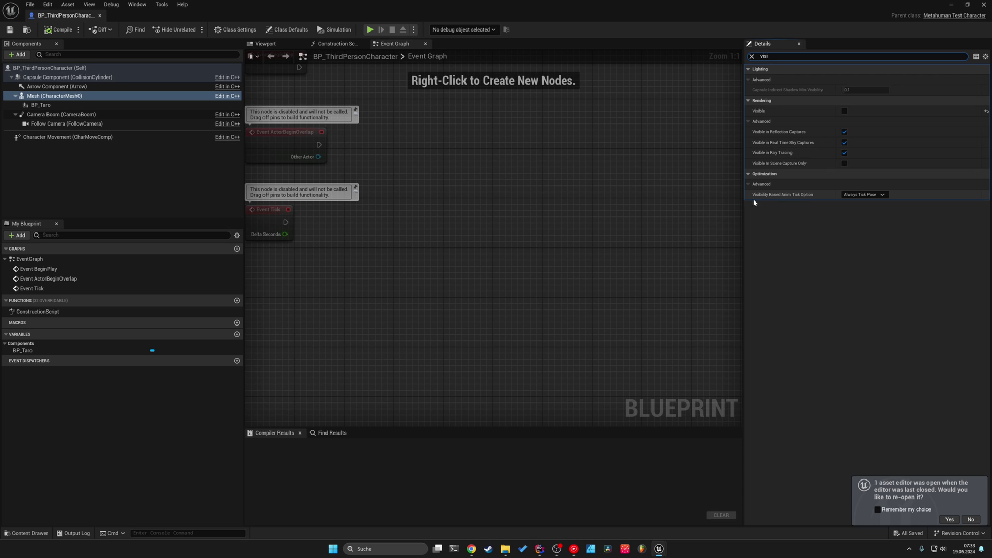
- Set the Mesh's Visibility Based Anim Tick Option to Always Tick Pose and Refresh Bones, and compile
{"action": "mouse_move", "coordinate": [787, 196]}
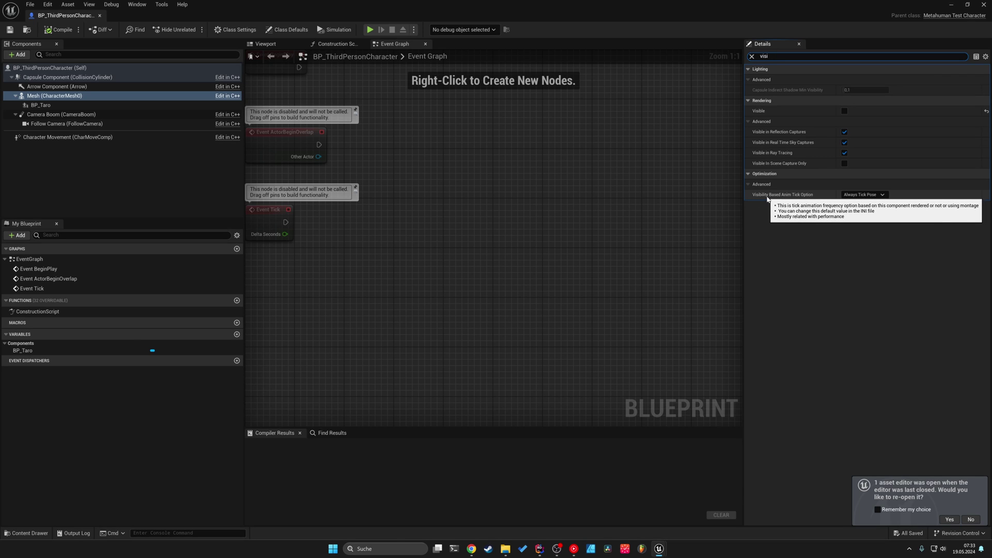
{"action": "left_click", "coordinate": [864, 195]}
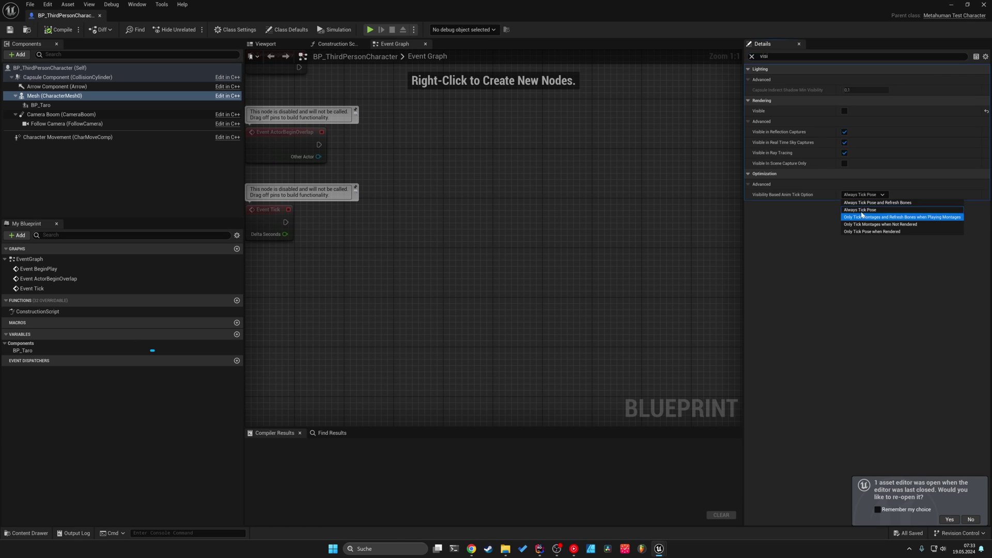
{"action": "left_click", "coordinate": [879, 203]}
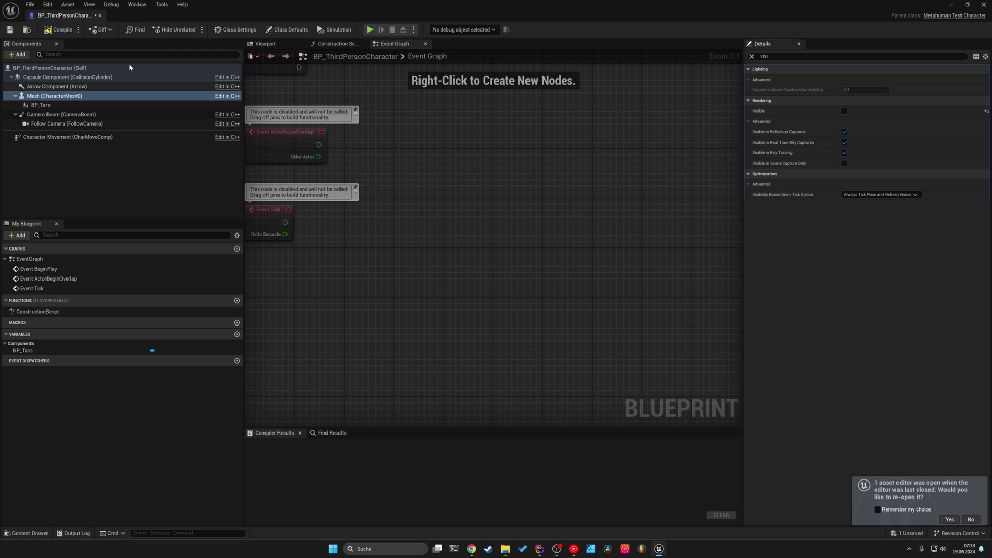
{"action": "left_click", "coordinate": [59, 29]}
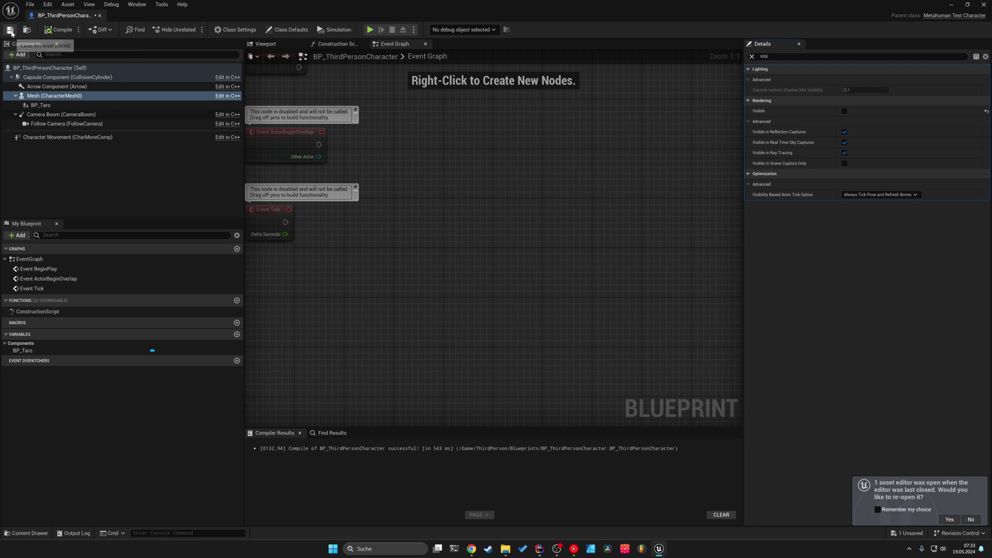
{"action": "left_click", "coordinate": [100, 16]}
- Play ThirdPersonMap, running Taro up the ramp and jumping across the blocks onto a blue cube
{"action": "left_click", "coordinate": [189, 30]}
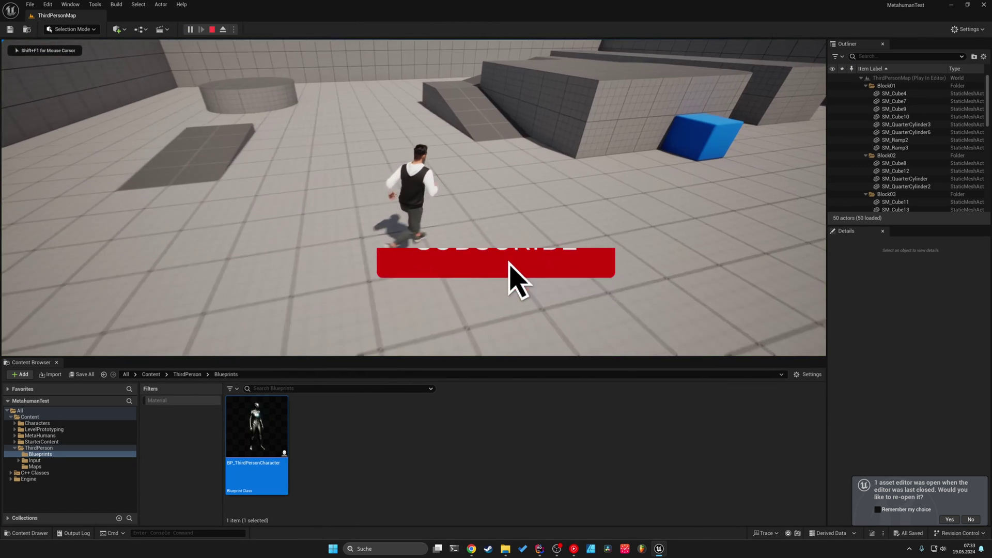
{"action": "key", "text": "w"}
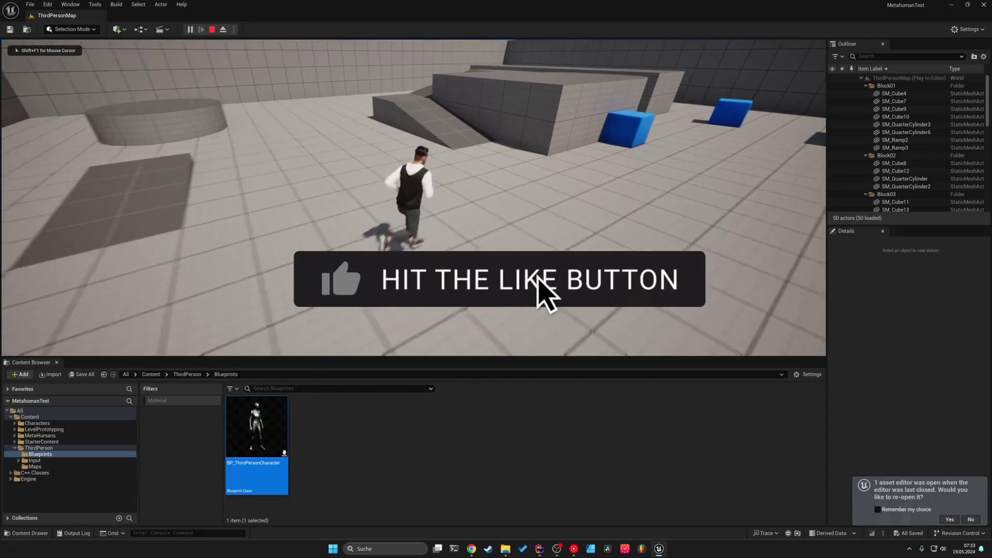
{"action": "key", "text": "w"}
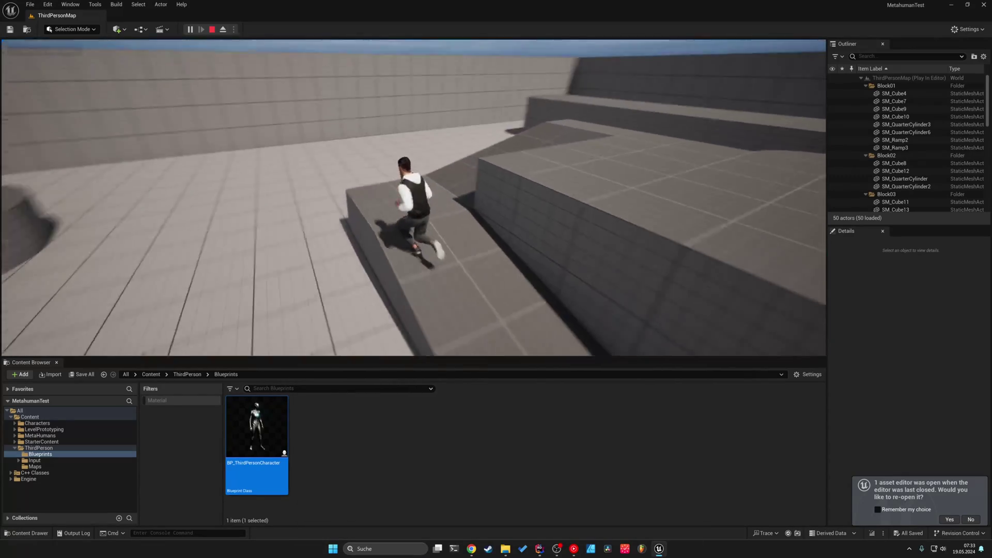
{"action": "key", "text": "w"}
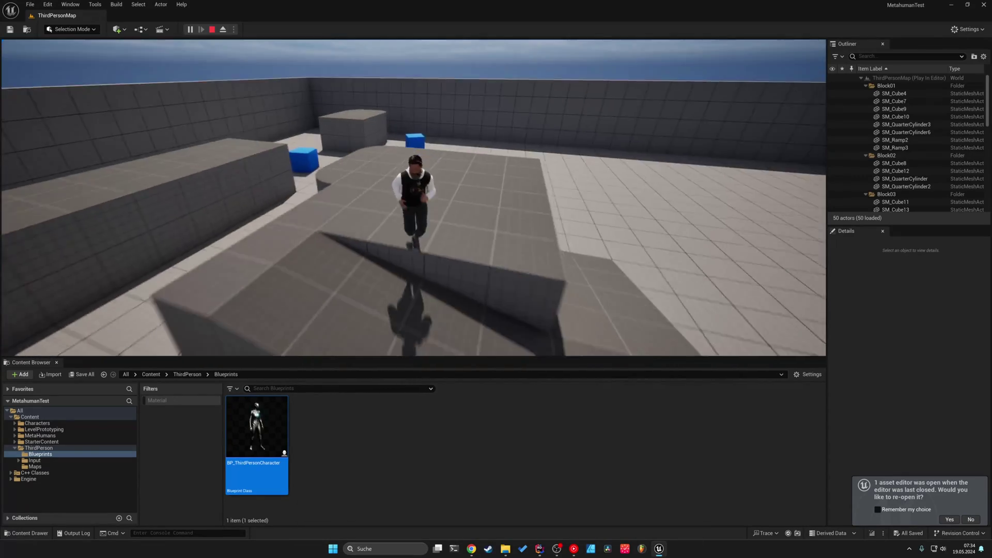
{"action": "key", "text": "space"}
{"action": "key", "text": "w"}
{"action": "key", "text": "space"}
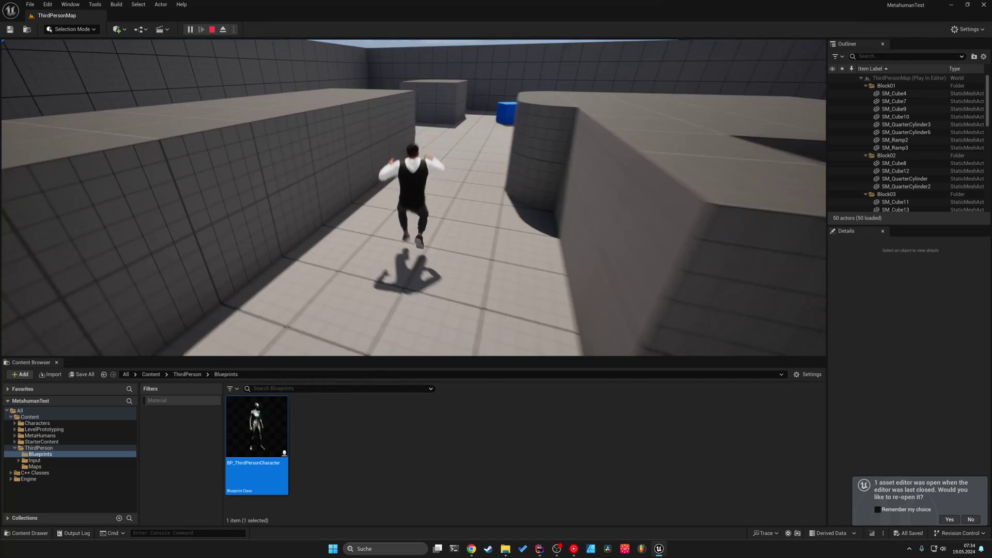
{"action": "key", "text": "w"}
{"action": "key", "text": "space"}
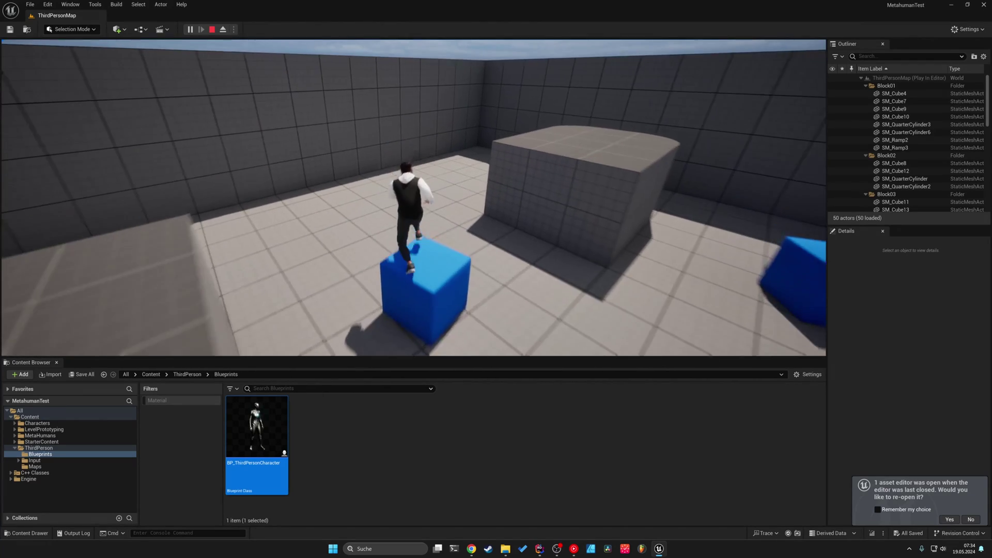